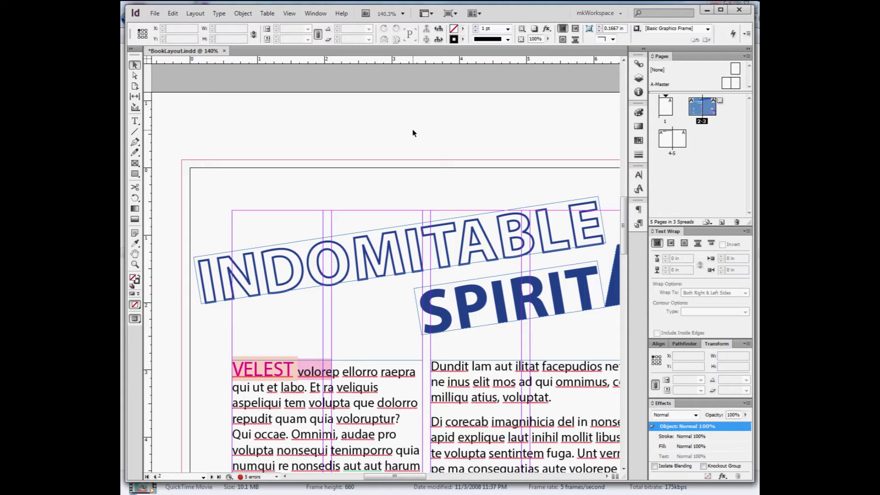
Browse the menus, switch between text and selection tools, and toggle preview mode.
click(265, 13)
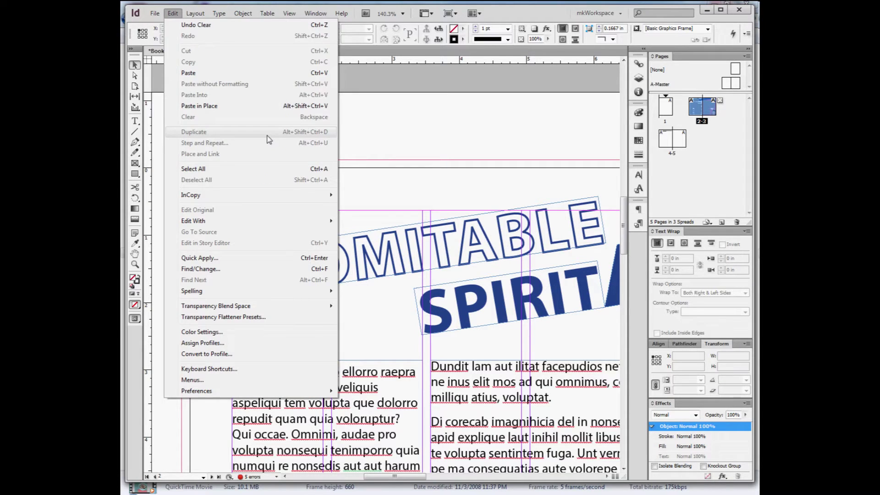
click(425, 145)
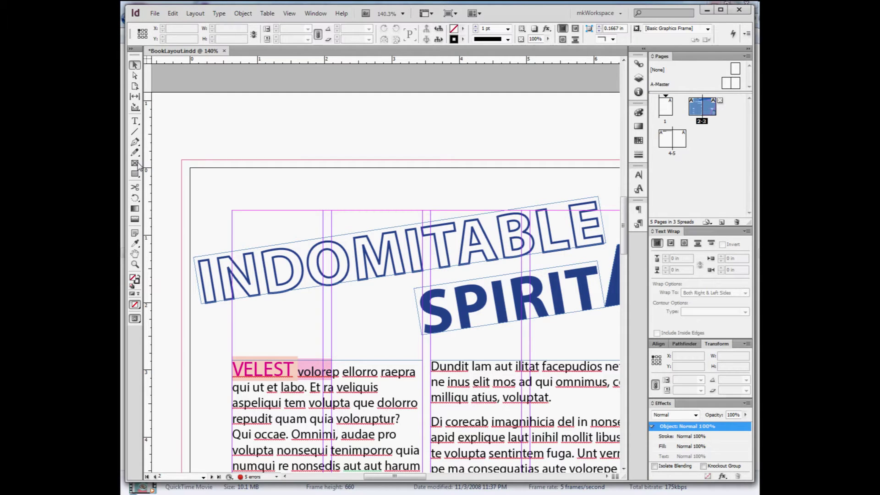
key(t)
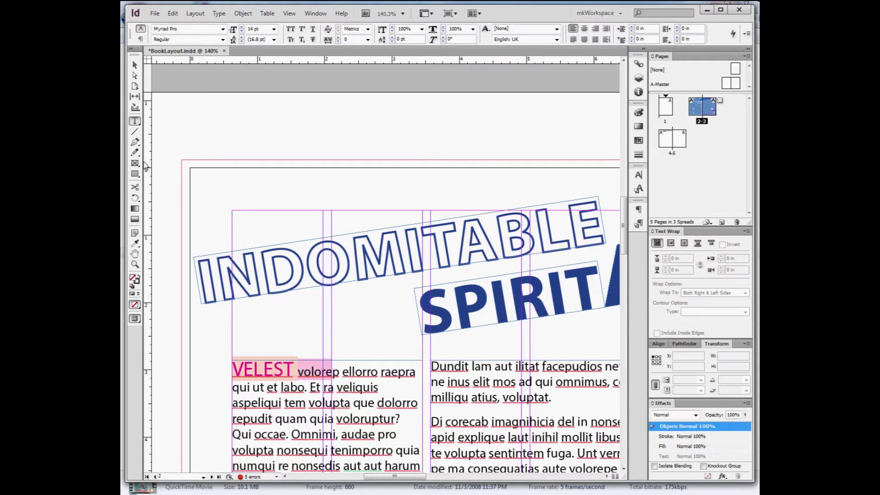
key(v)
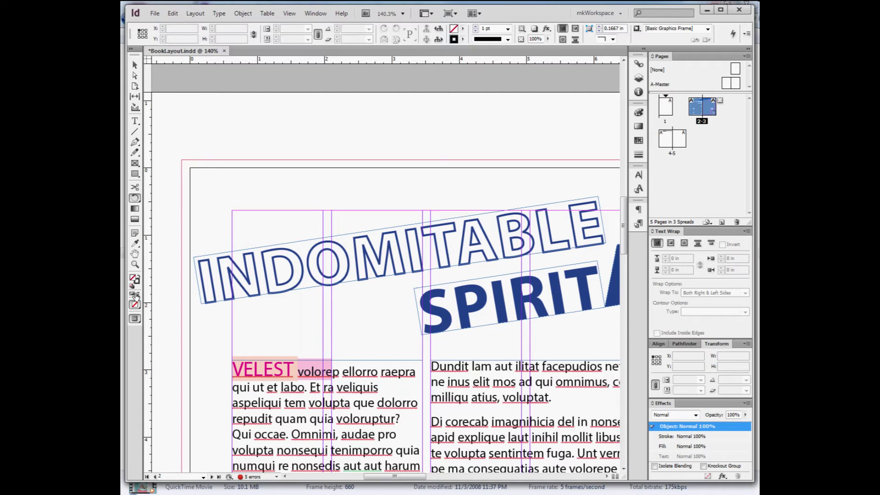
click(135, 318)
key(w)
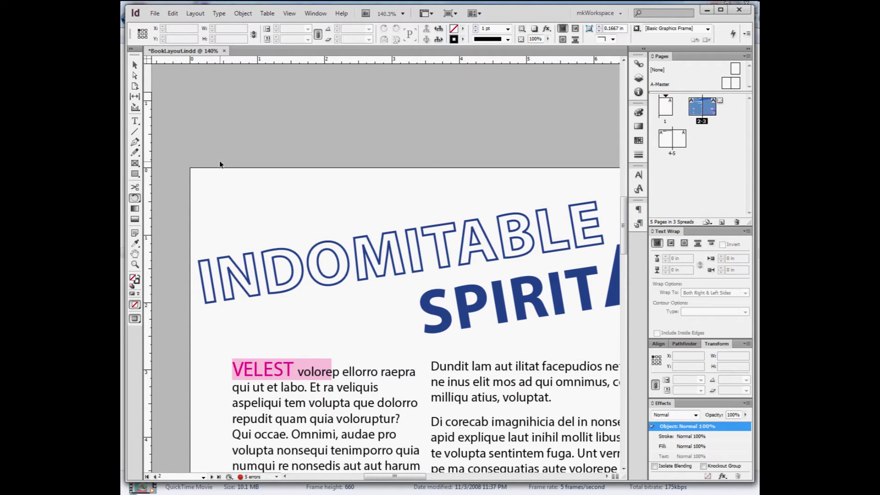
key(w)
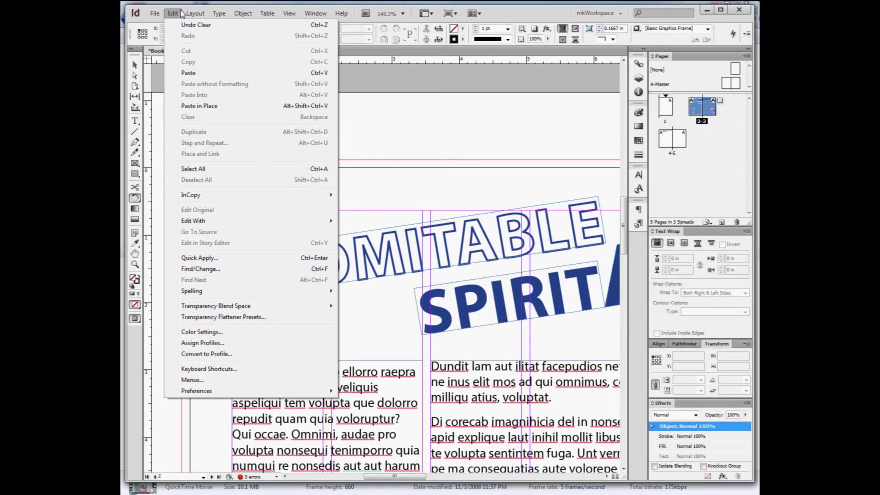
In Keyboard Shortcuts, keep the [Default] set and start a new set.
mouse_move(196, 12)
click(221, 369)
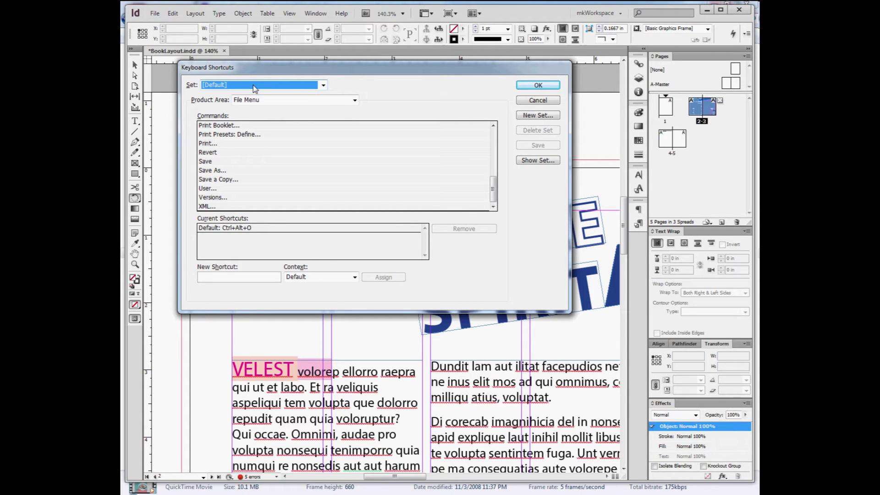
click(255, 88)
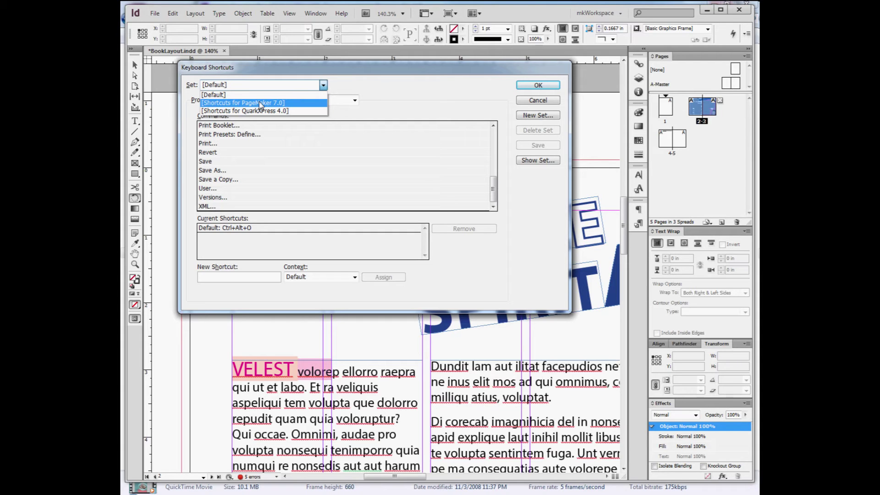
click(261, 95)
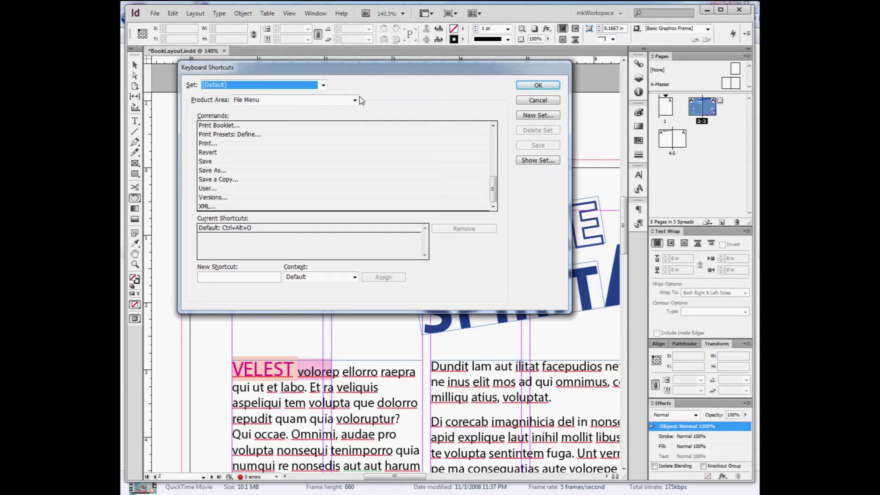
click(532, 119)
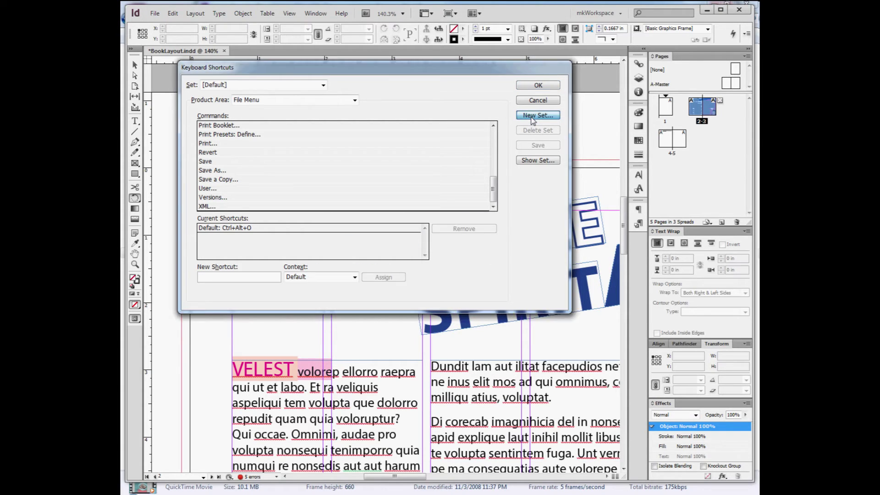
Name the new shortcut set MKShortcuts, based on [Default].
click(531, 118)
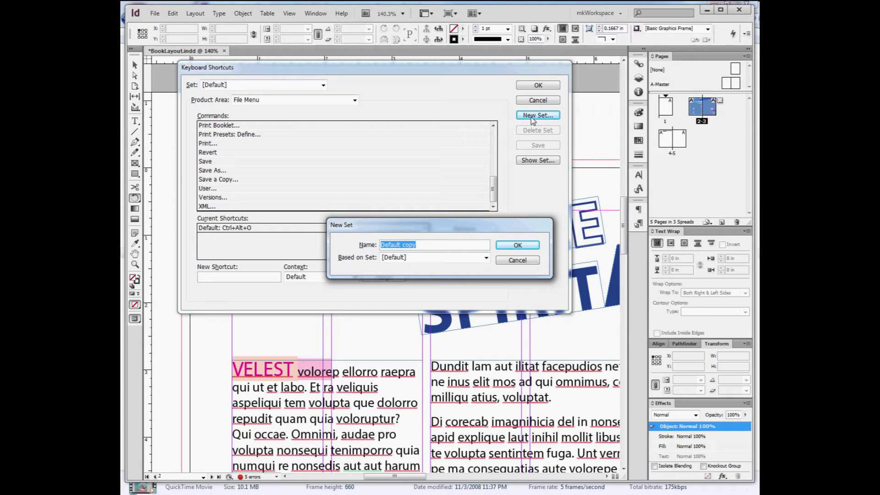
text(MK)
text(Shord)
key(BackSpace)
text(tcuts)
key(Return)
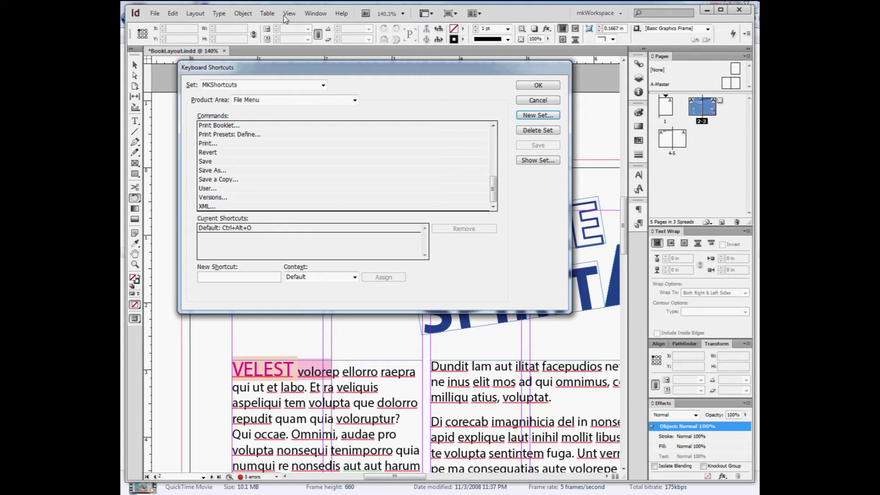
Accept the MKShortcuts set and close the Keyboard Shortcuts dialog.
click(545, 90)
click(538, 86)
click(316, 14)
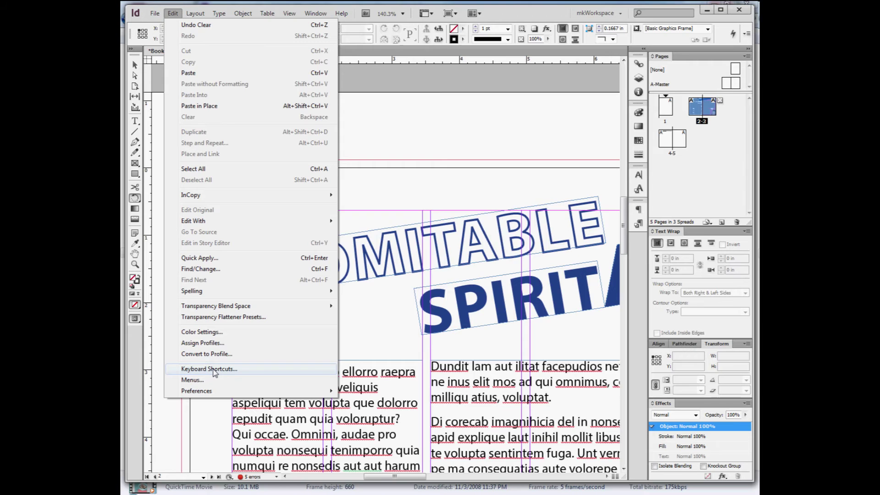
Reopen Keyboard Shortcuts and select the Window Menu command Styles: Table Styles.
click(214, 372)
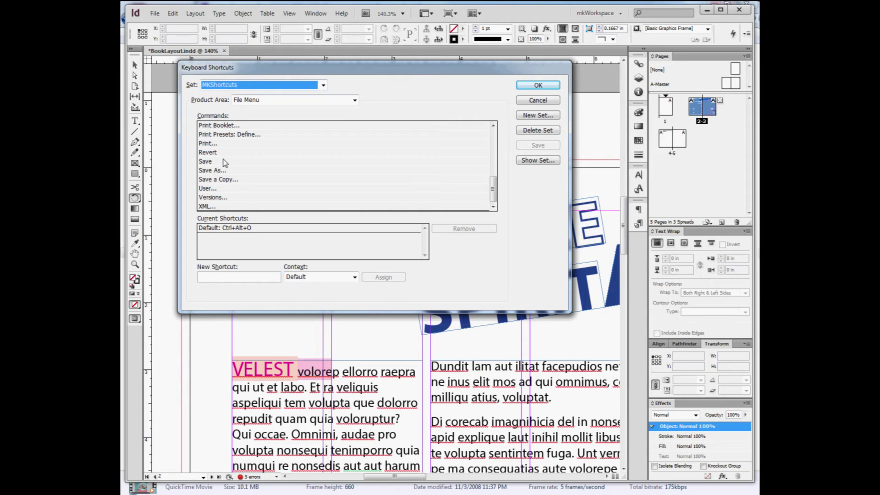
click(277, 100)
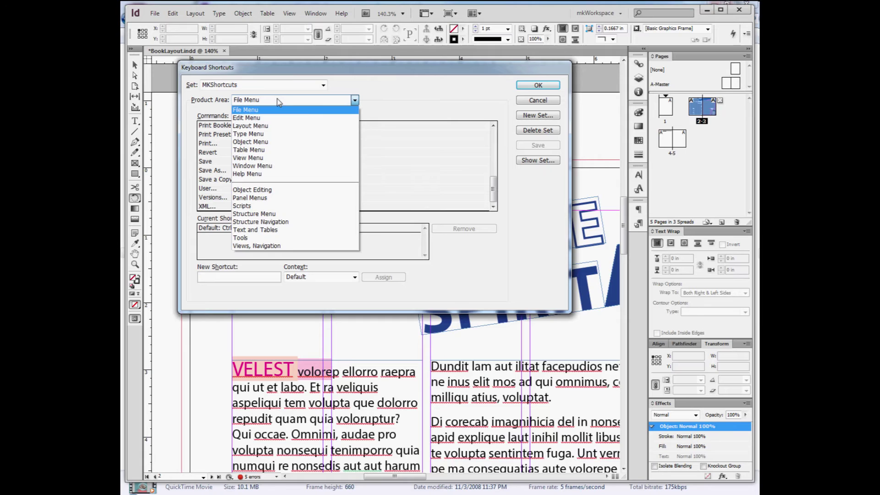
click(260, 167)
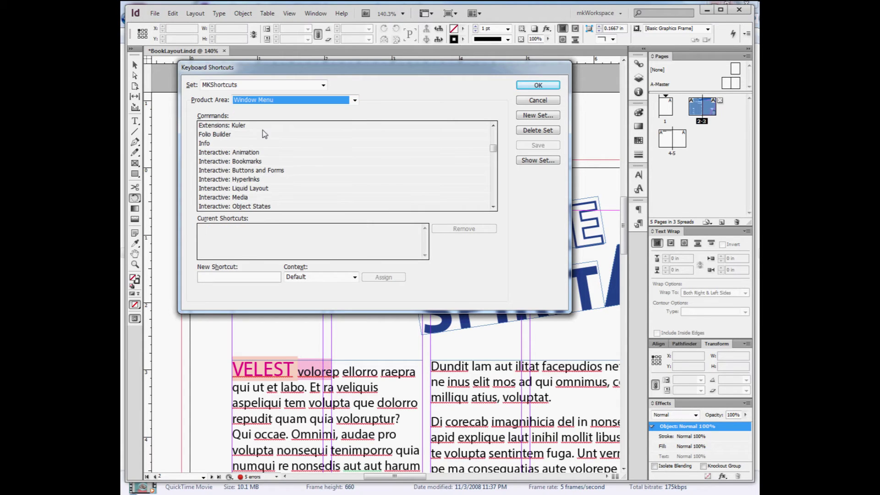
drag(491, 149, 495, 172)
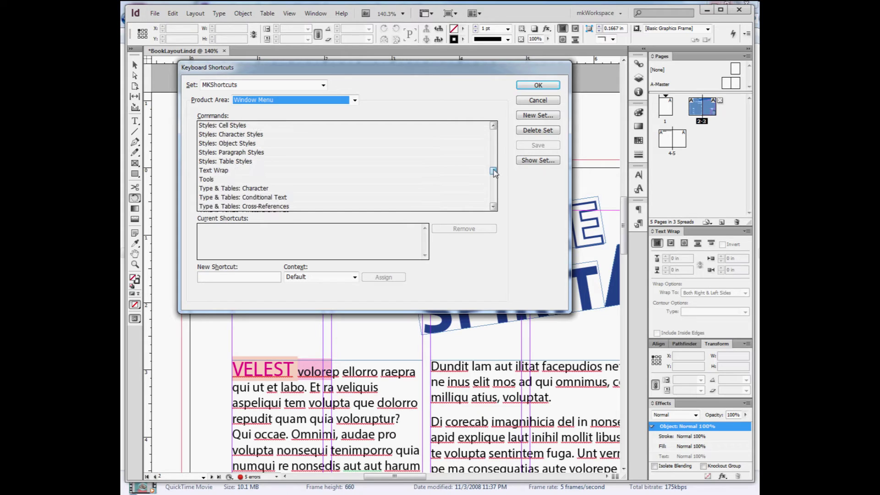
click(235, 161)
click(211, 274)
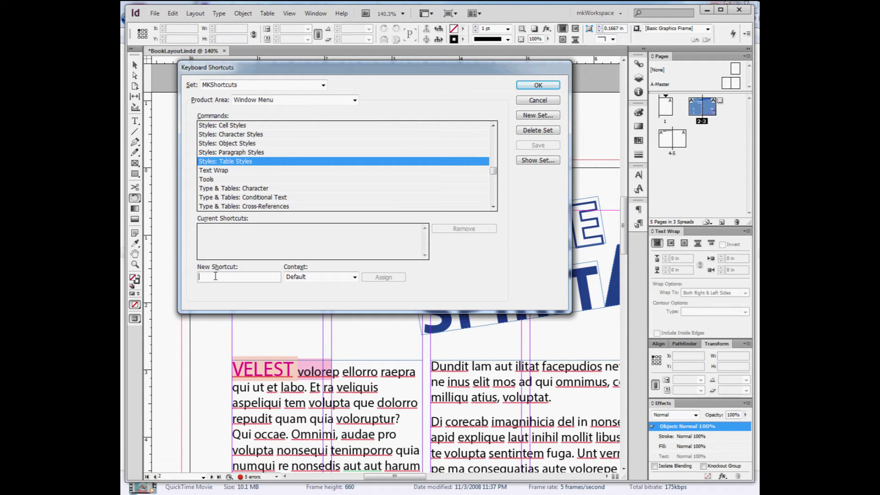
Assign Alt+T to Table Styles, replacing a conflicting Ctrl+S try, and confirm with OK.
key(super)
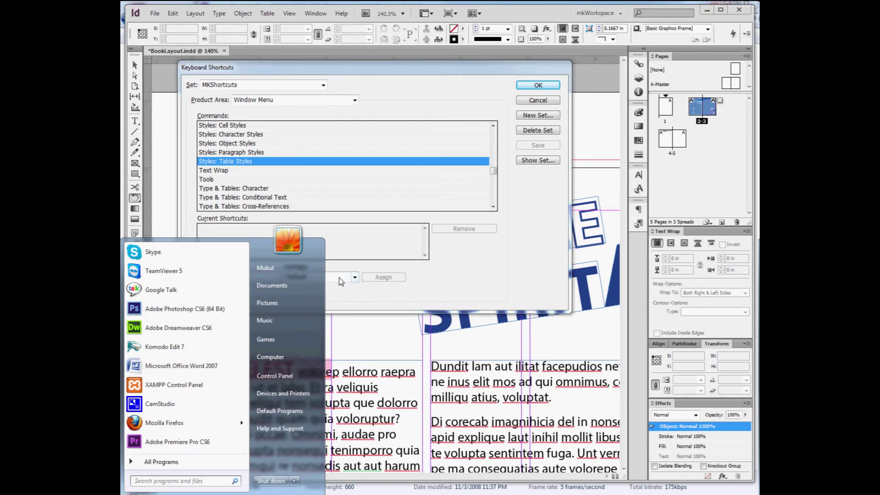
key(super)
click(250, 277)
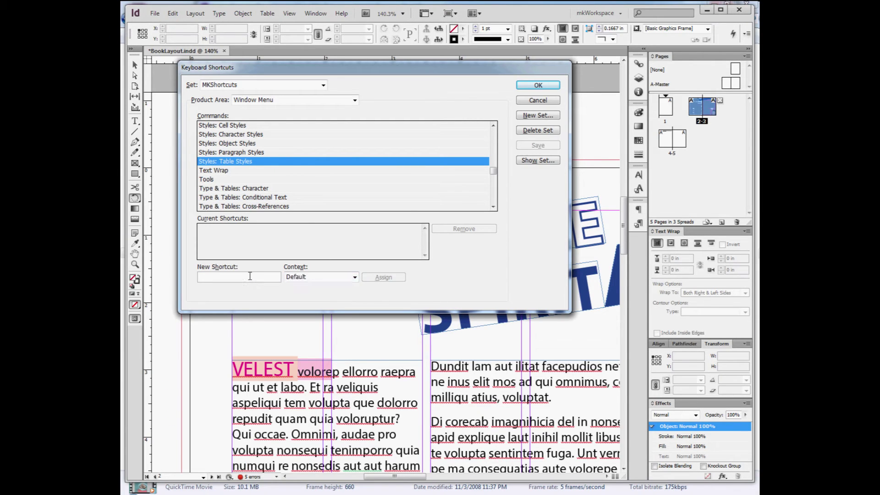
key(alt+t)
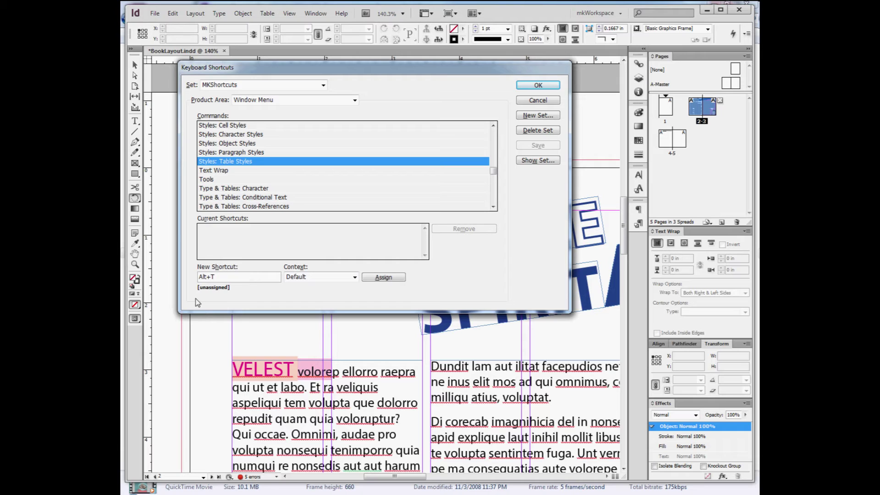
drag(217, 277, 192, 279)
key(ctrl+s)
double_click(224, 277)
key(alt+t)
click(369, 279)
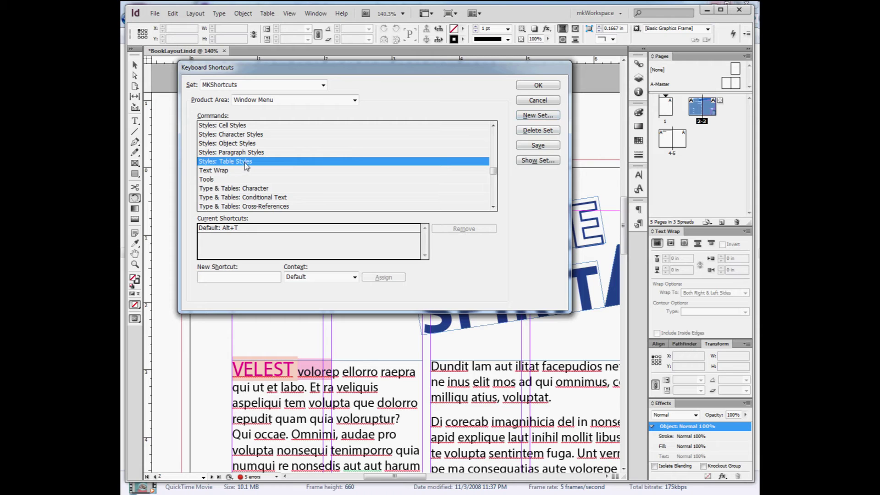
click(545, 87)
click(538, 86)
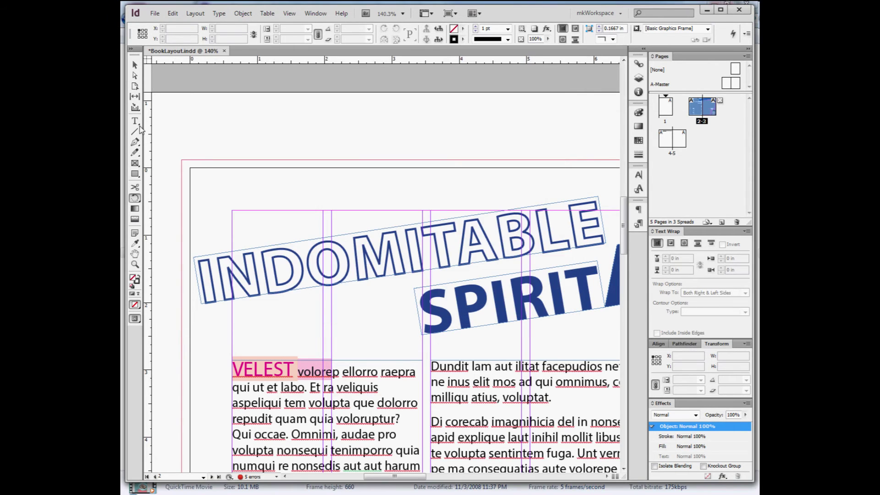
Test the new shortcut on the Table Styles panel, close it, and reopen Keyboard Shortcuts.
key(v)
key(ctrl+alt+shift+t)
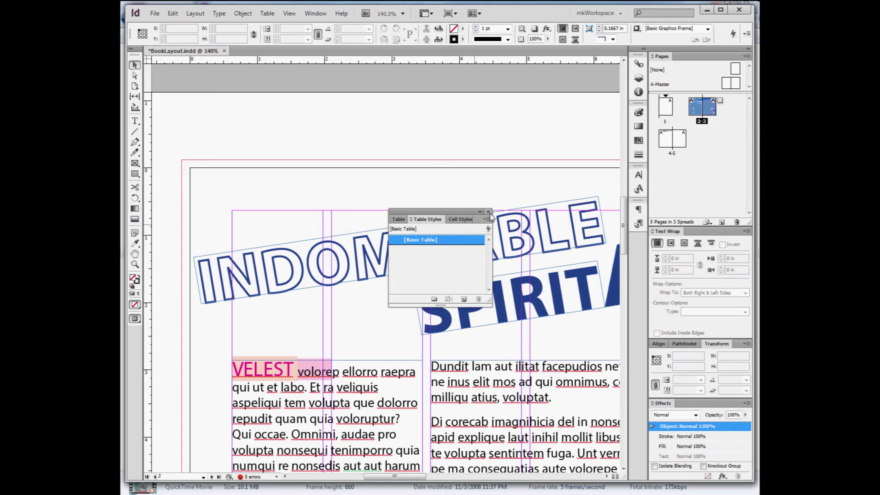
click(488, 212)
click(315, 13)
click(185, 14)
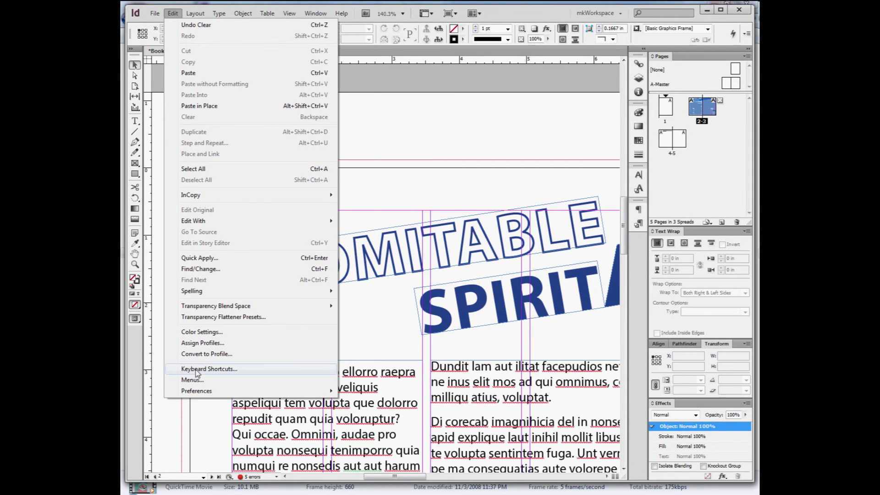
click(197, 369)
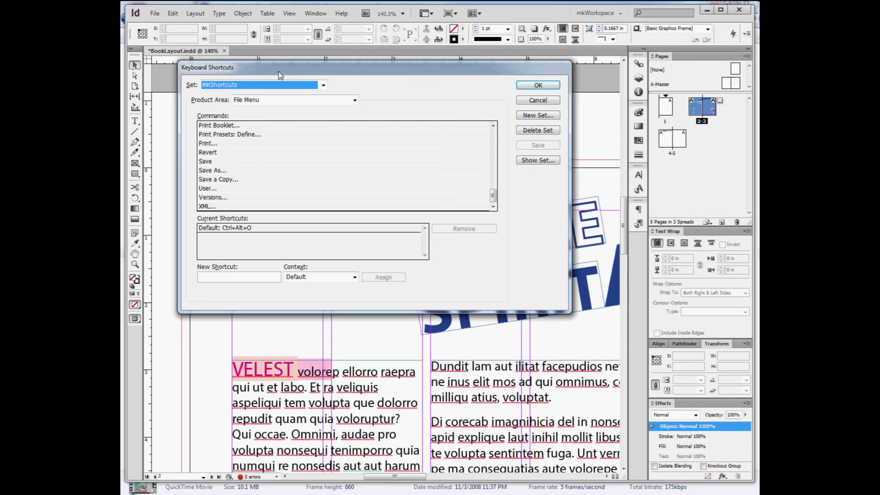
Show the MKShortcuts set as a Notepad listing and reposition the window.
click(549, 162)
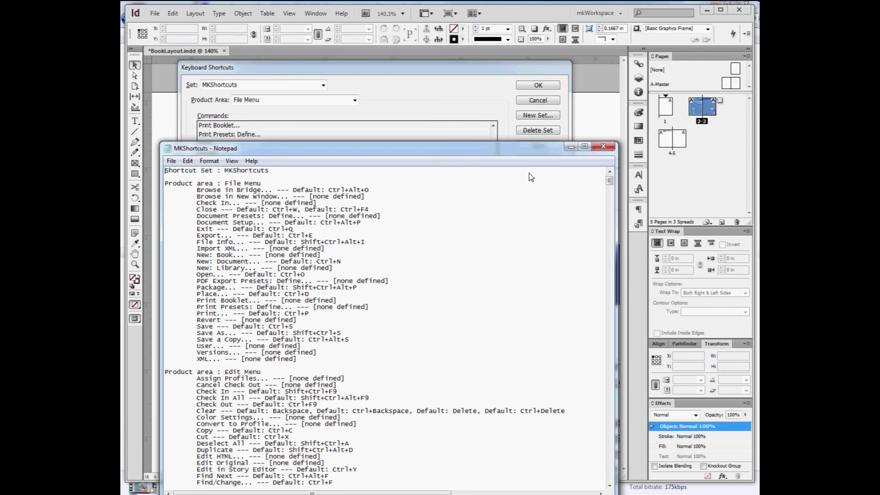
drag(340, 146, 348, 81)
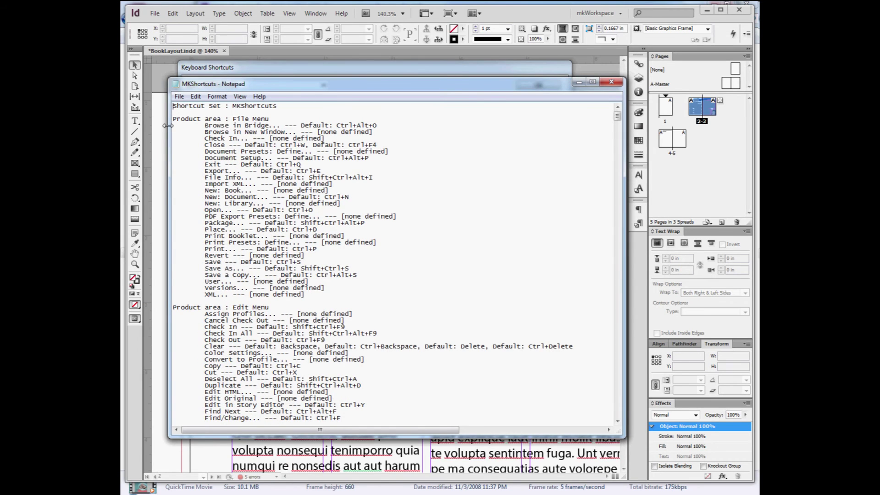
drag(168, 125, 227, 127)
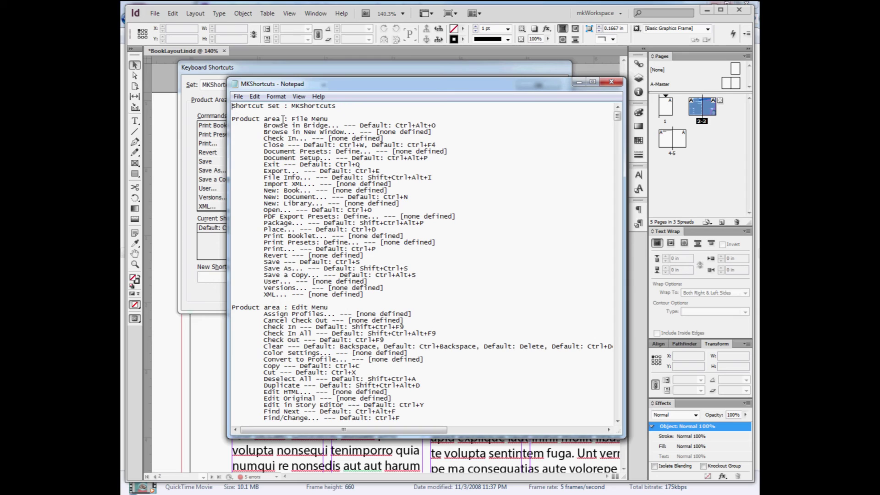
Search the shortcut listing for 'swash'.
key(ctrl+f)
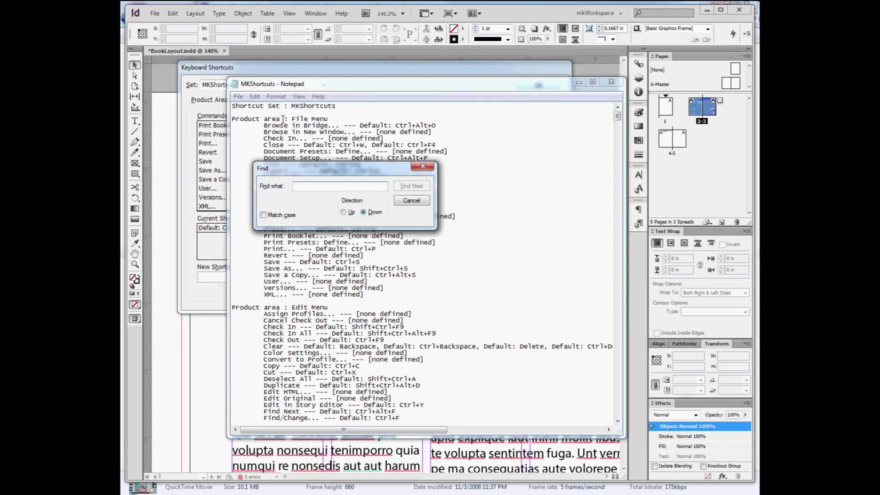
text(s)
text(wat)
key(BackSpace)
text(c)
key(BackSpace)
text(ch)
key(BackSpace)
key(BackSpace)
text(sh)
key(Return)
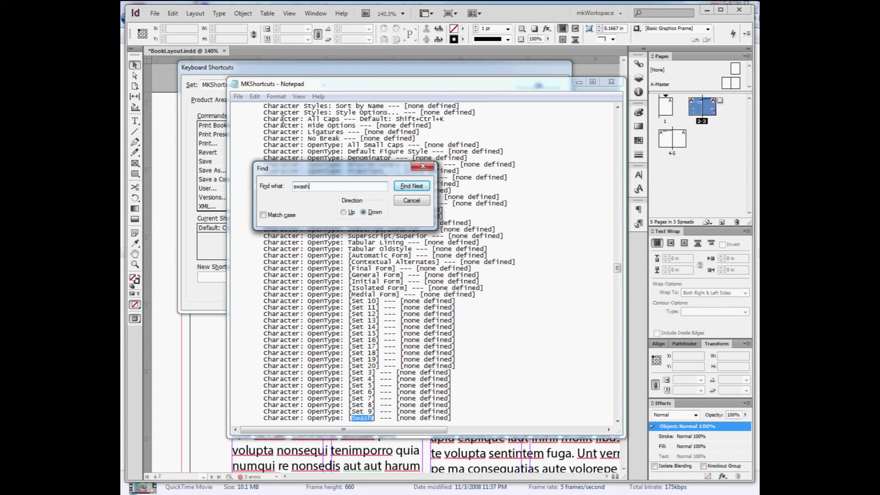
Confirm the Swash command falls under Panel Menus, then close the search and Notepad.
drag(264, 418, 452, 419)
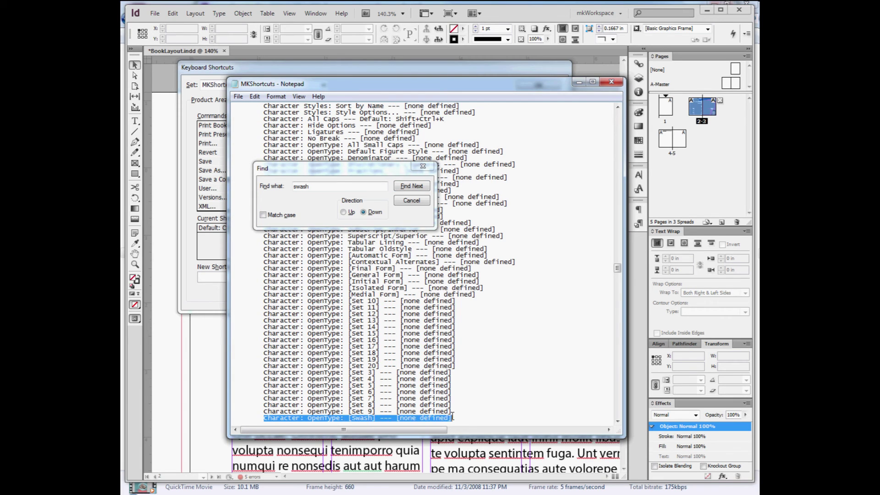
scroll(442, 378, up, 11)
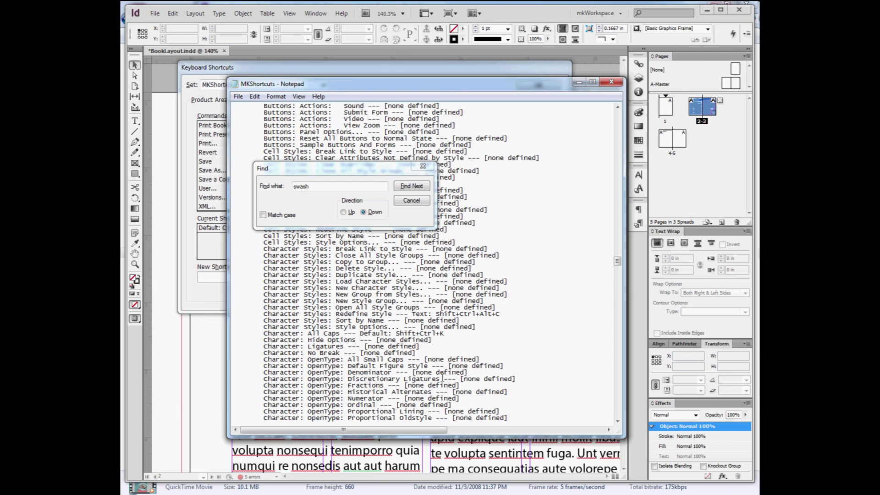
scroll(442, 378, up, 17)
scroll(442, 378, up, 17)
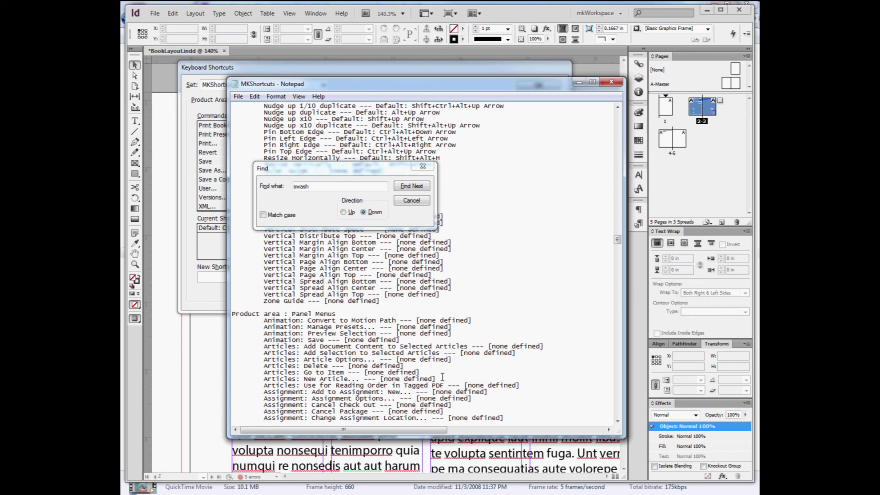
click(303, 308)
drag(337, 314, 292, 314)
click(408, 203)
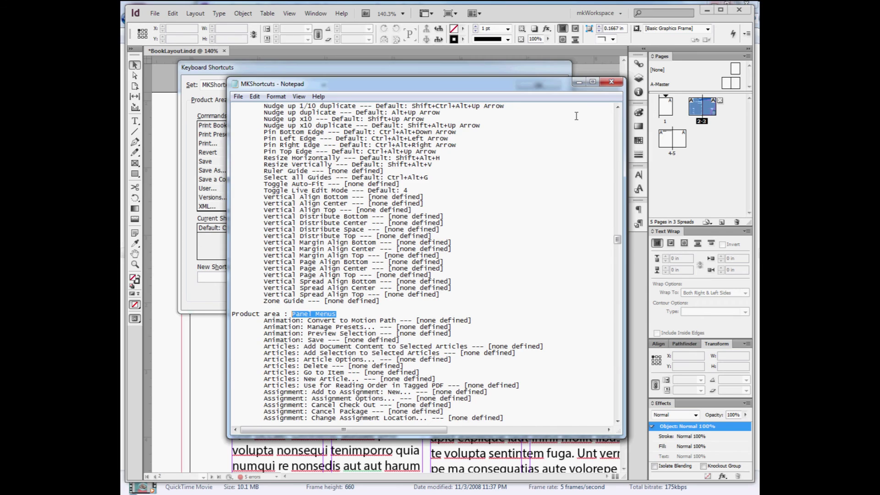
click(285, 87)
click(283, 100)
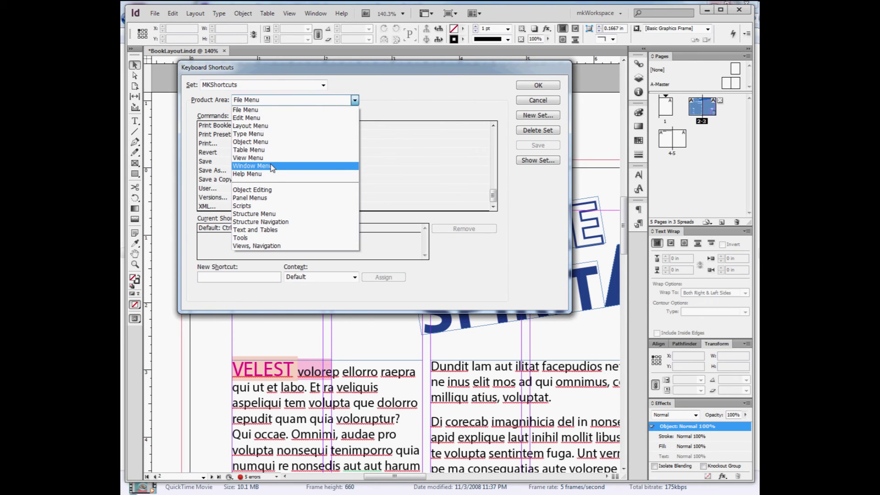
Switch Product Area to Panel Menus and select Character: OpenType: [Swash].
click(262, 199)
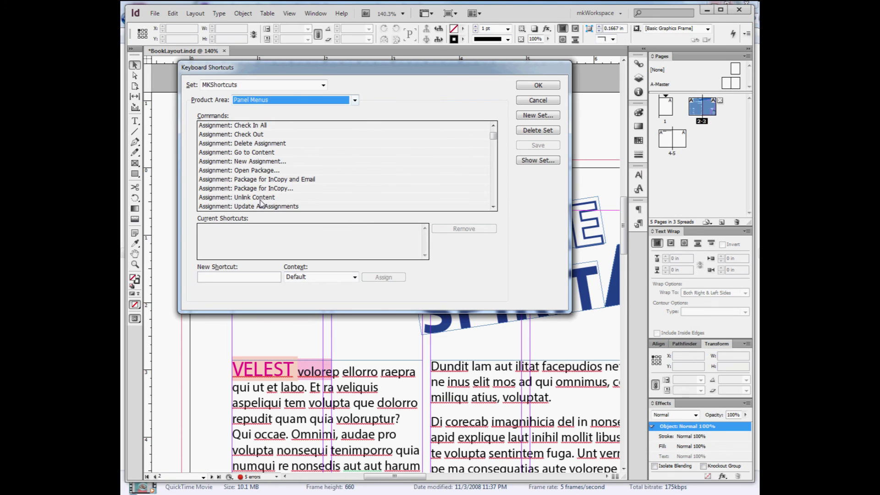
click(494, 160)
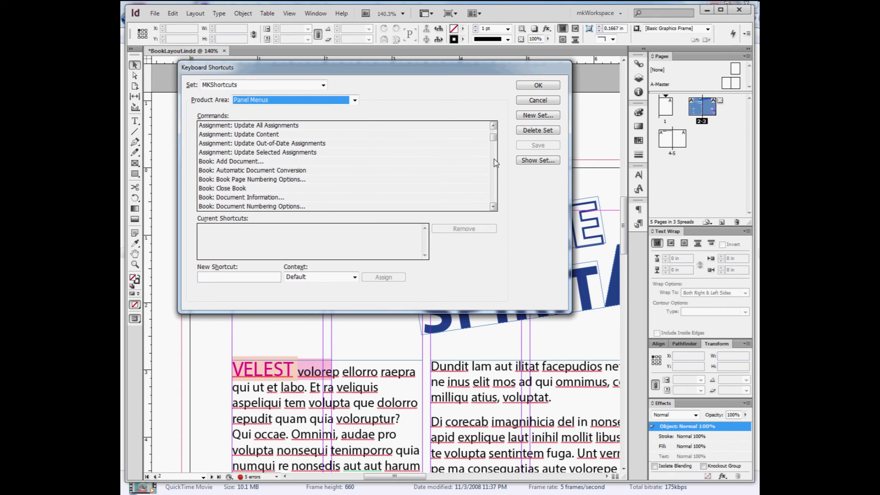
click(494, 160)
click(494, 161)
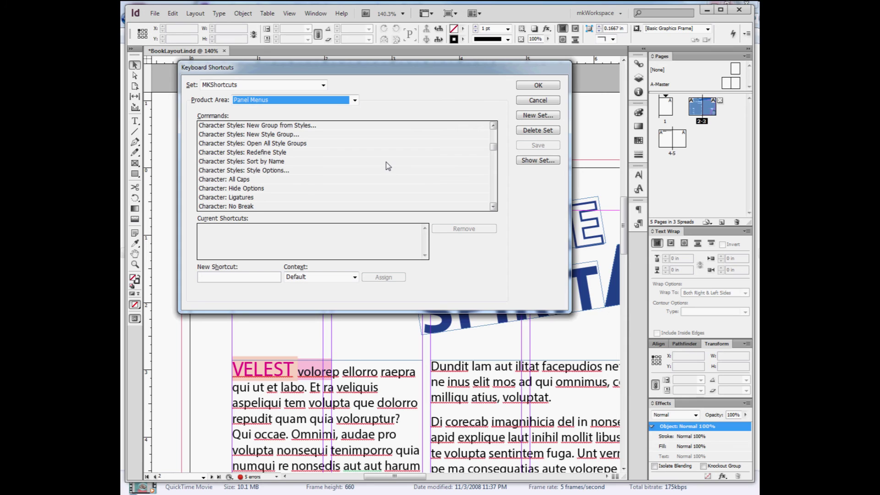
click(494, 191)
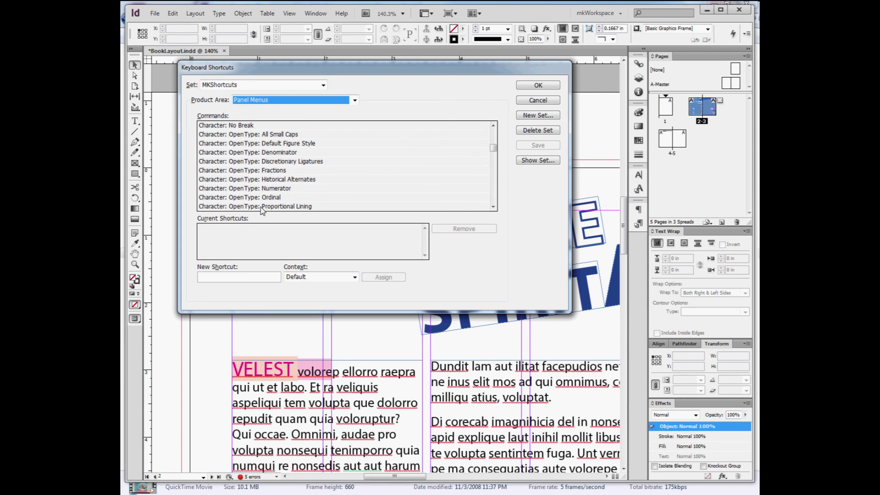
click(494, 188)
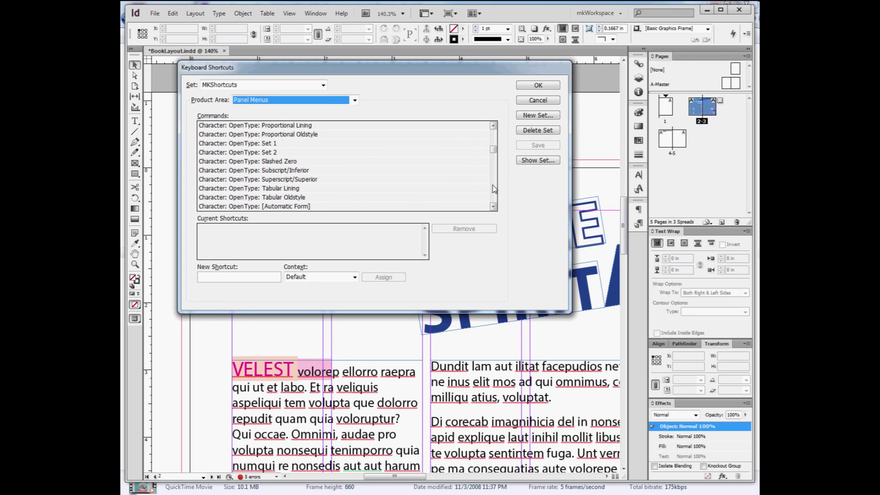
click(494, 188)
click(494, 189)
click(494, 189)
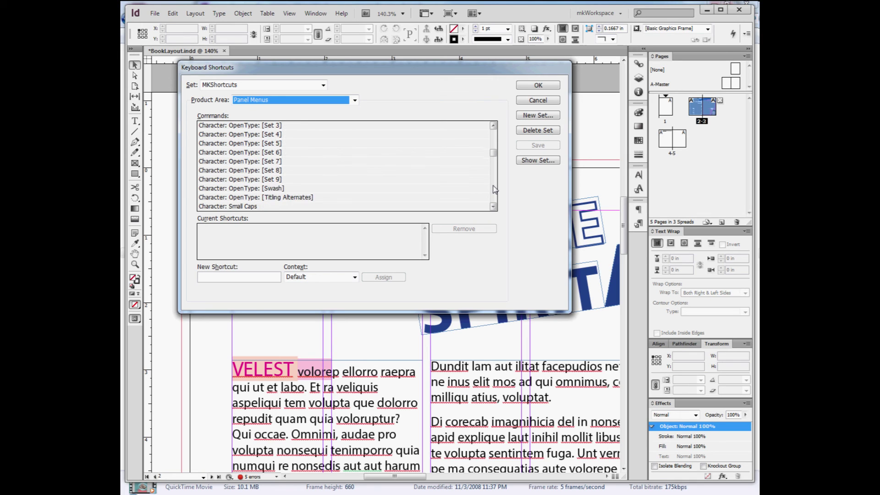
click(275, 188)
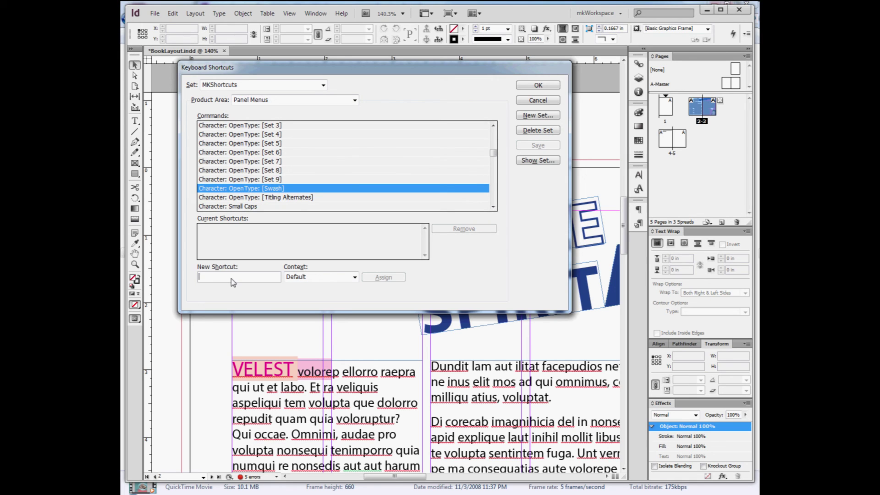
Assign Alt+S to the Swash command and verify the new shortcut.
key(alt+s)
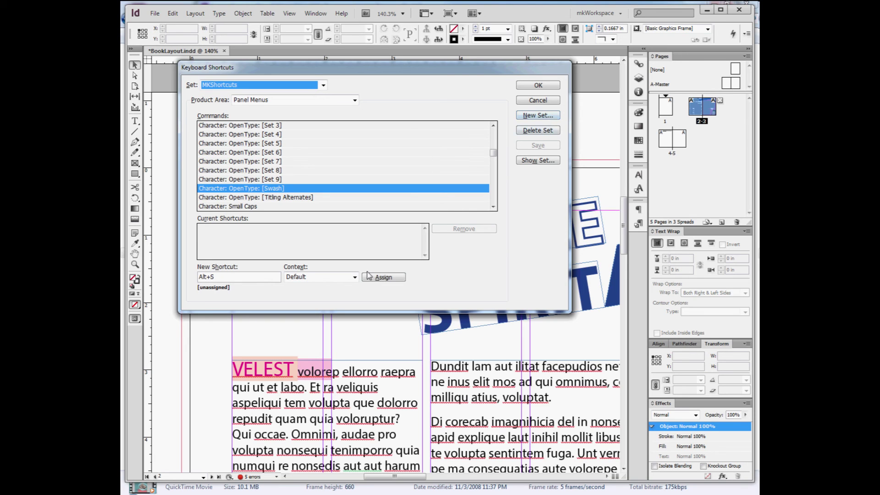
click(382, 277)
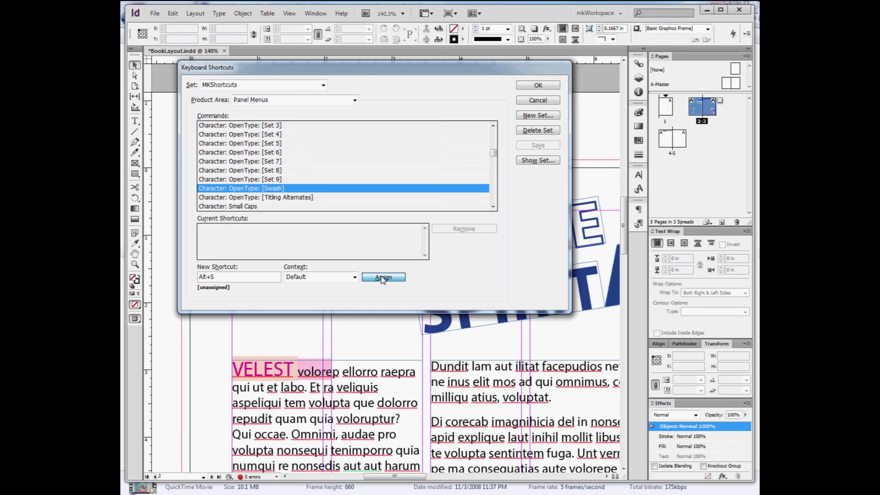
click(382, 277)
click(223, 228)
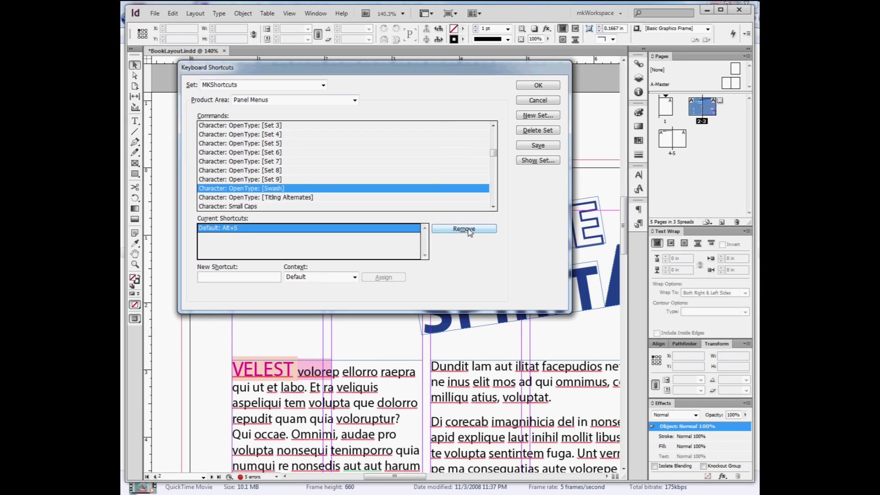
click(538, 85)
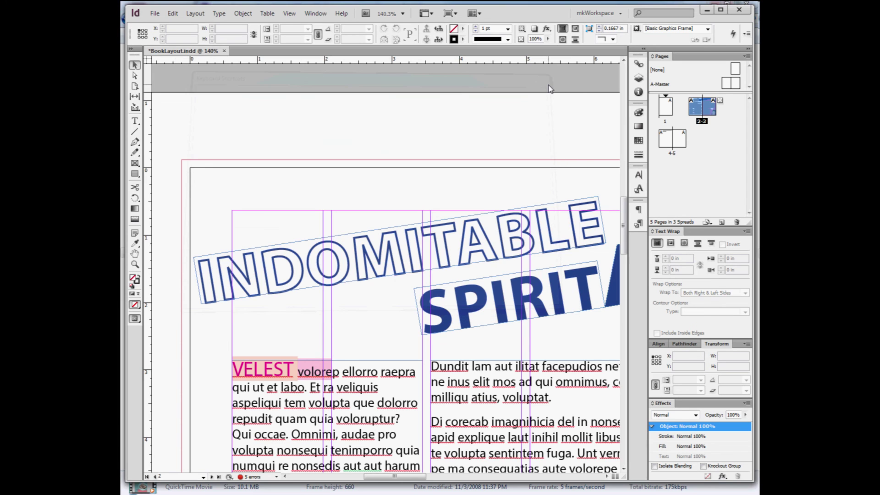